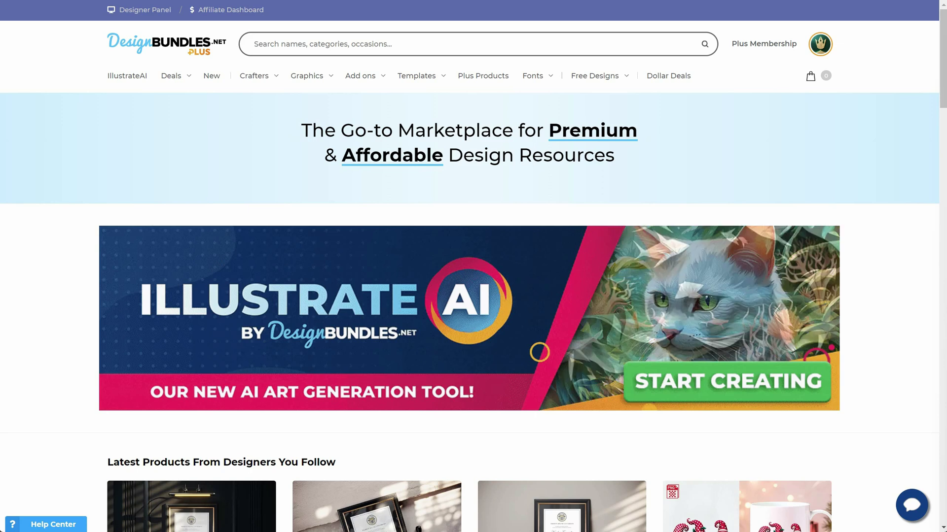
Go to Illustrate AI from Design Bundles and launch the image generator with Start Creating
left_click(133, 78)
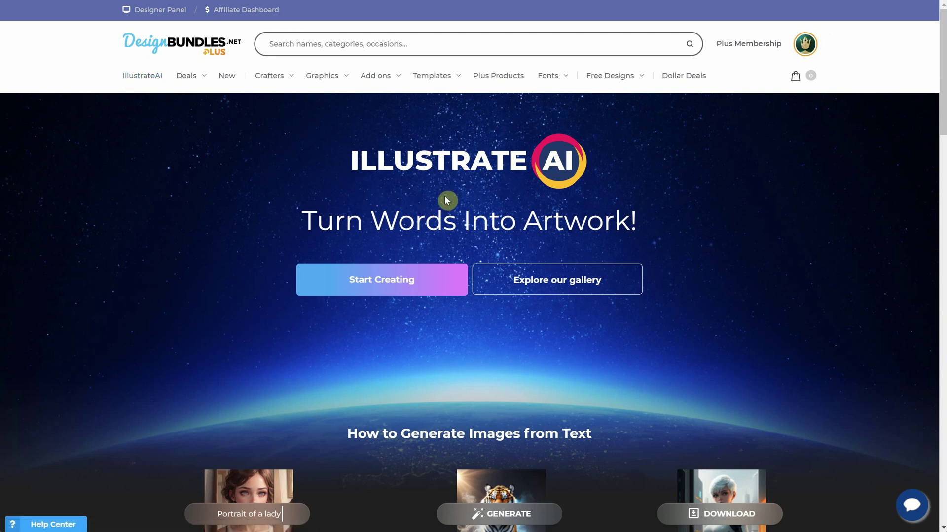
scroll(417, 281, "down", 9)
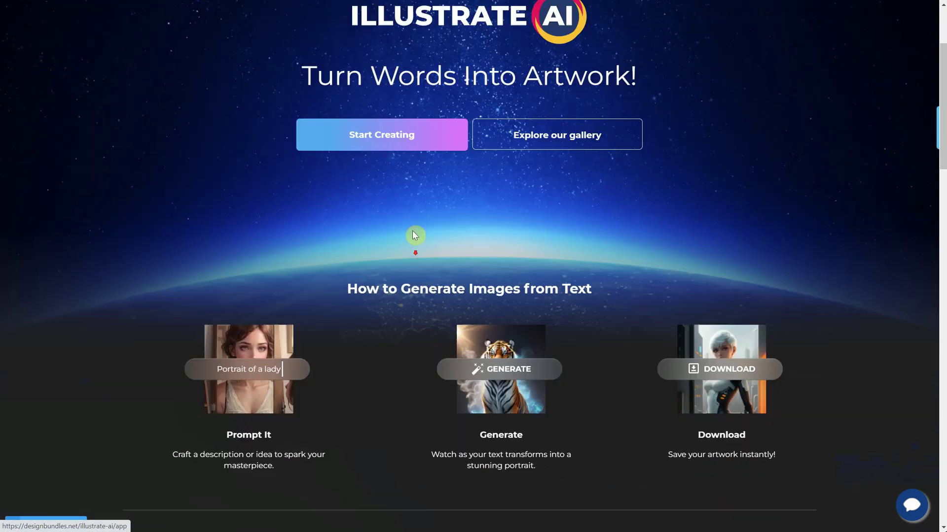
scroll(415, 218, "up", 9)
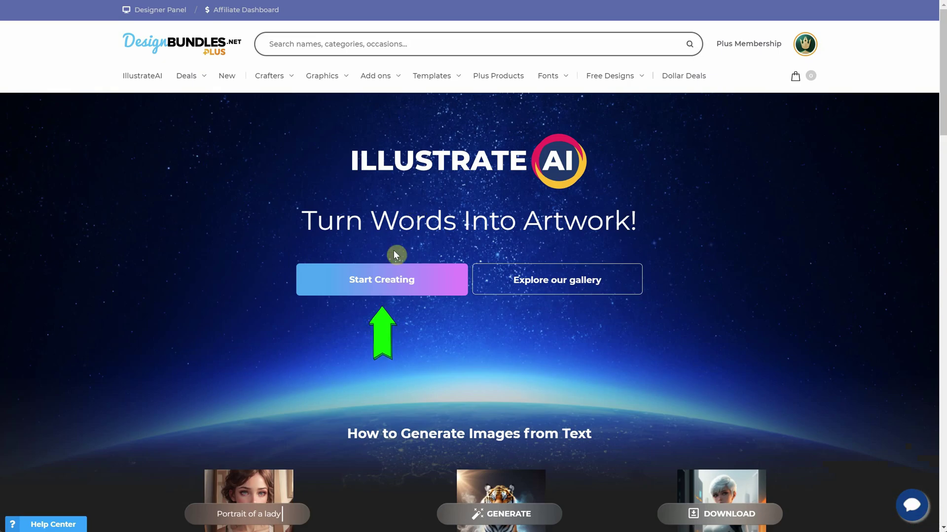
left_click(384, 280)
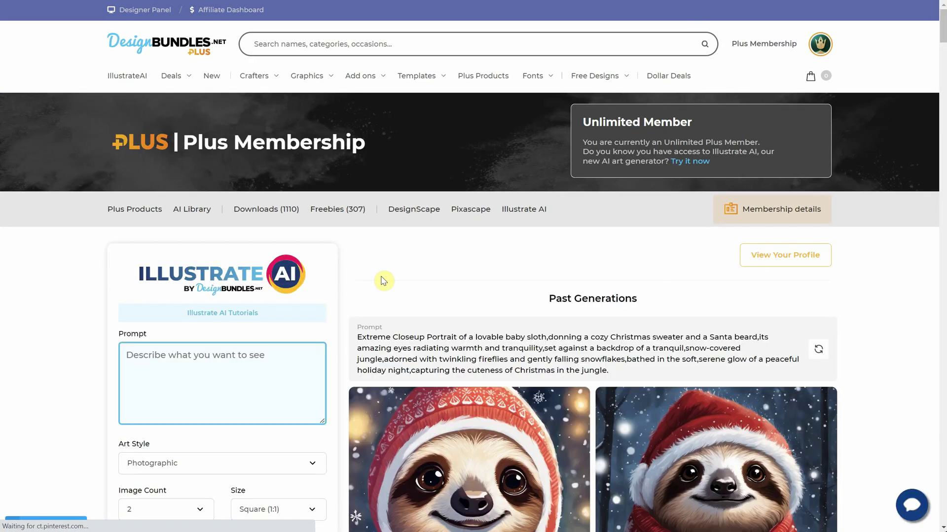
scroll(377, 248, "down", 1)
scroll(375, 227, "down", 3)
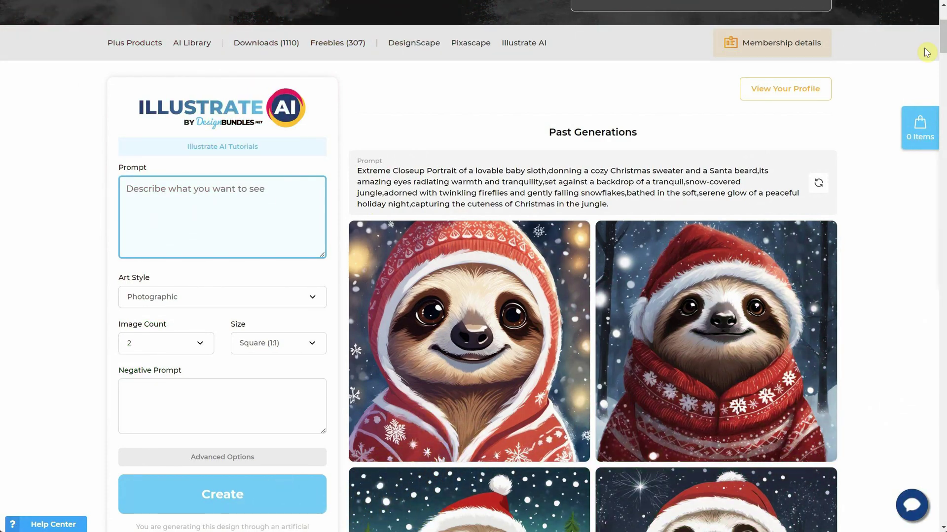
scroll(926, 52, "down", 2)
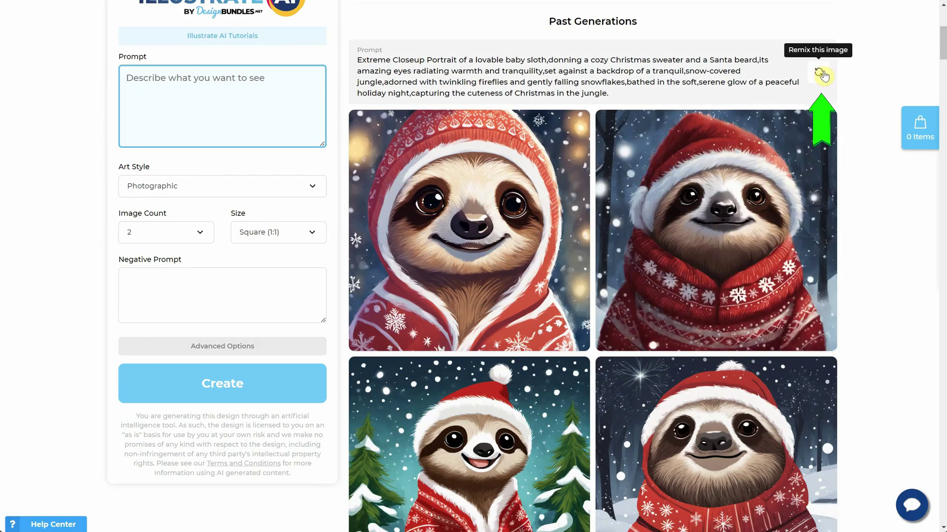
scroll(874, 120, "down", 15)
scroll(853, 168, "up", 3)
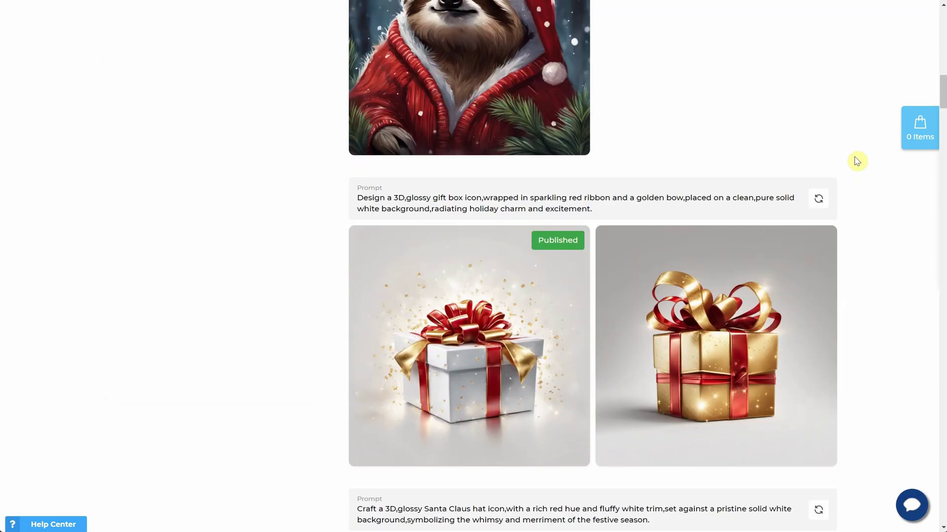
scroll(850, 190, "down", 8)
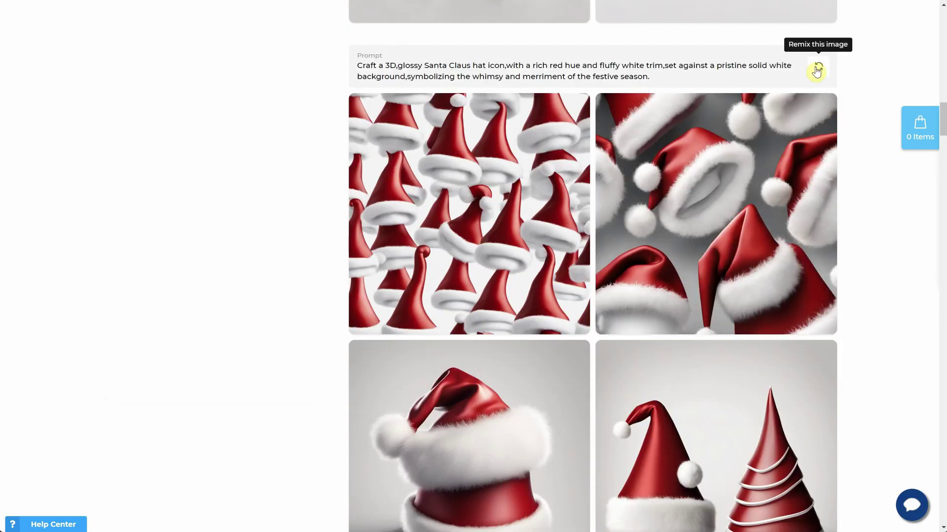
scroll(854, 104, "up", 20)
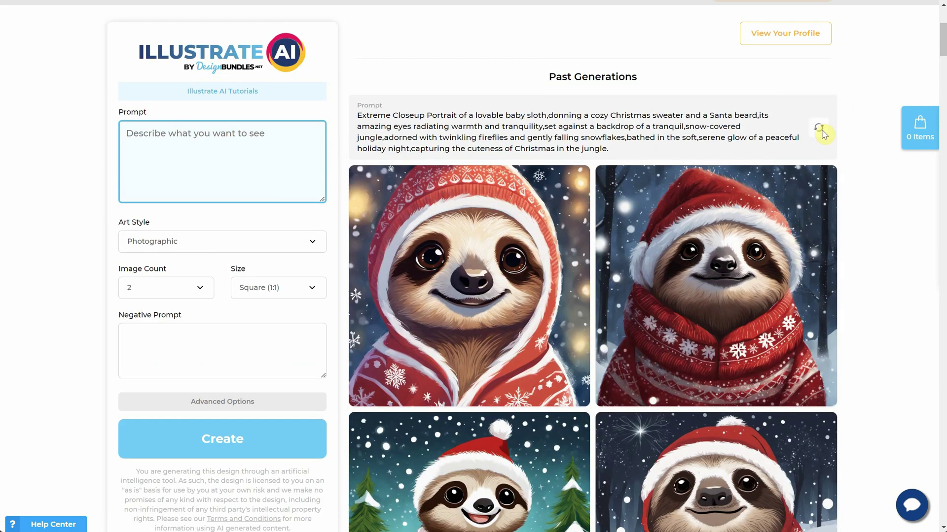
Remix the baby sloth prompt and generate one Digital Art Christmas sloth image
left_click(818, 129)
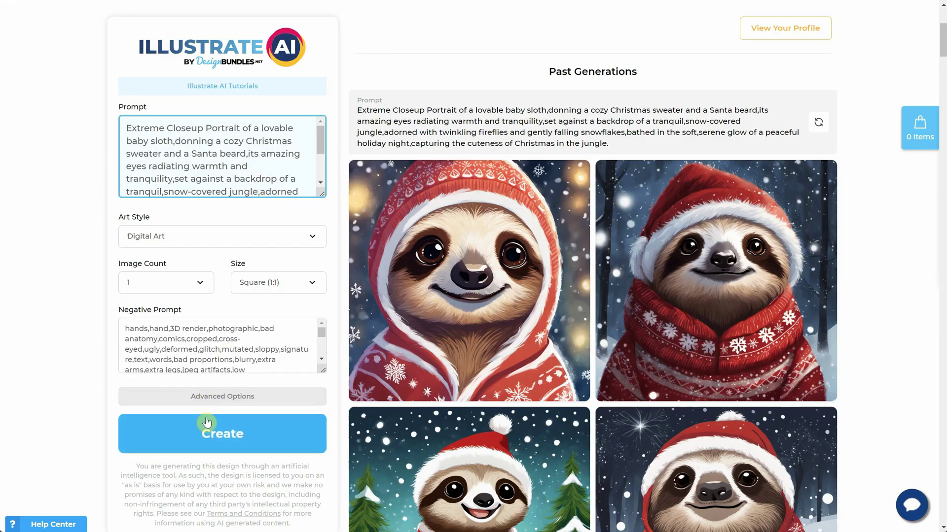
left_click(207, 423)
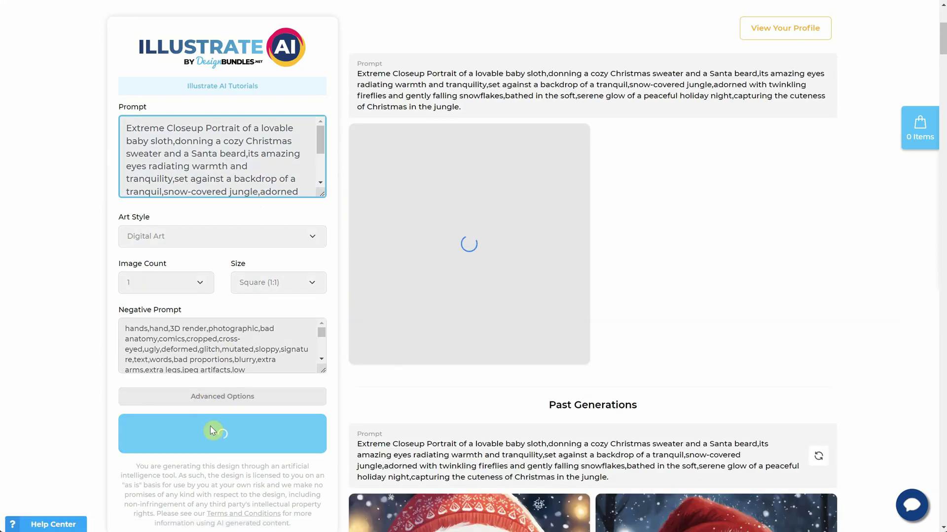
scroll(271, 158, "up", 3)
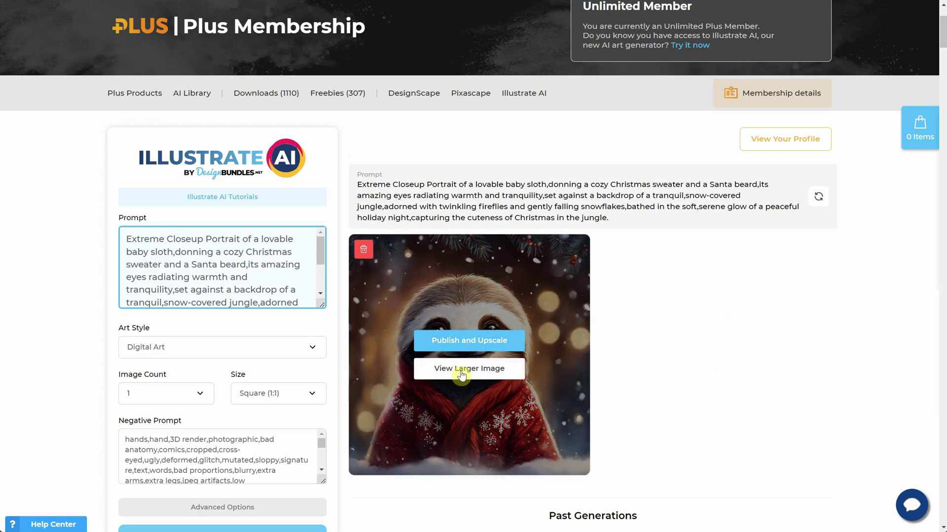
Preview the new sloth portrait at larger size, then send it to Publish and Upscale
left_click(461, 373)
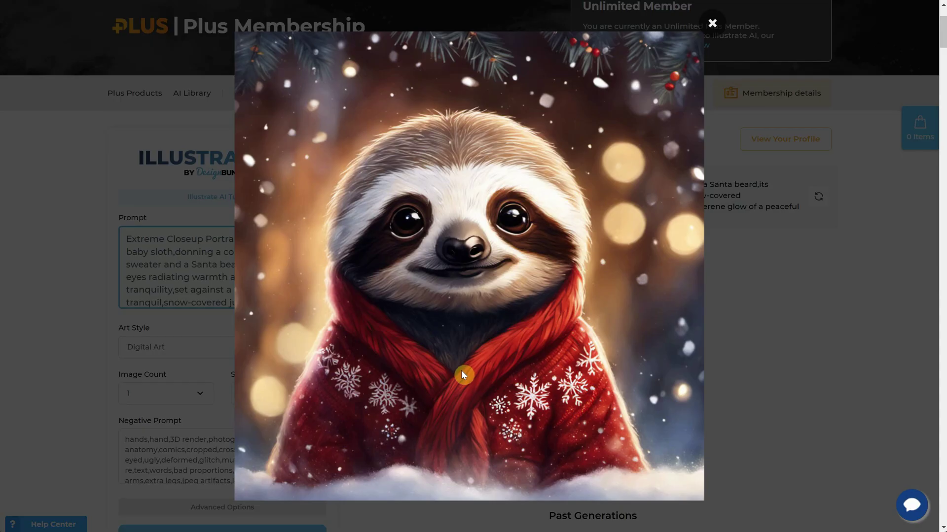
left_click(711, 23)
mouse_move(467, 340)
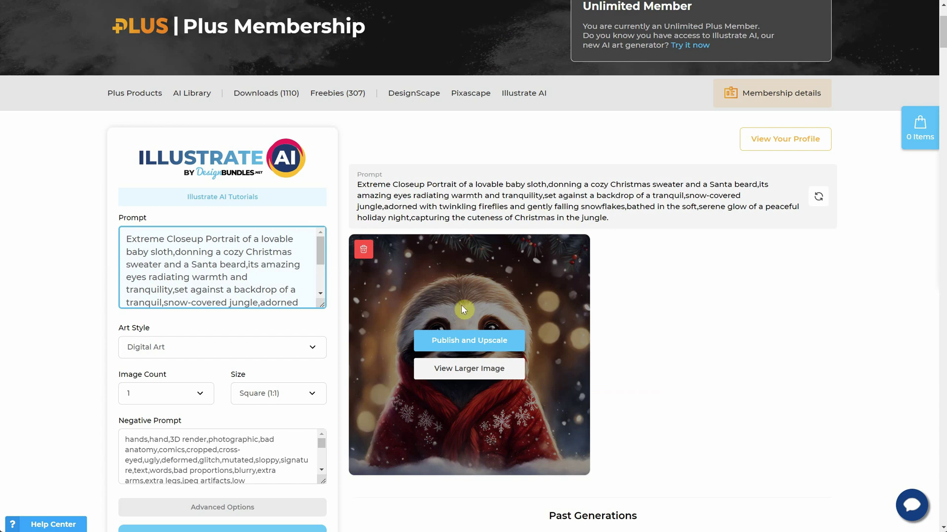
left_click(466, 346)
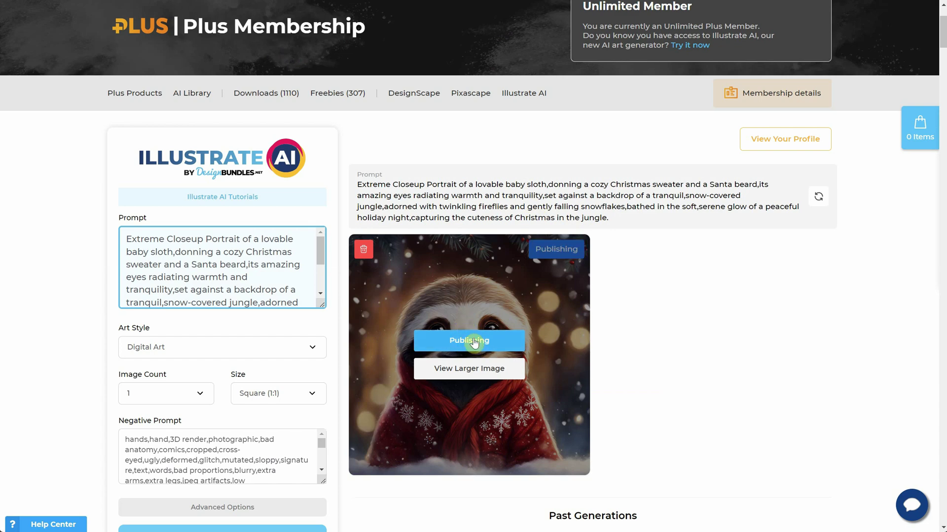
Delete the new sloth generation from the generator's list
mouse_move(487, 280)
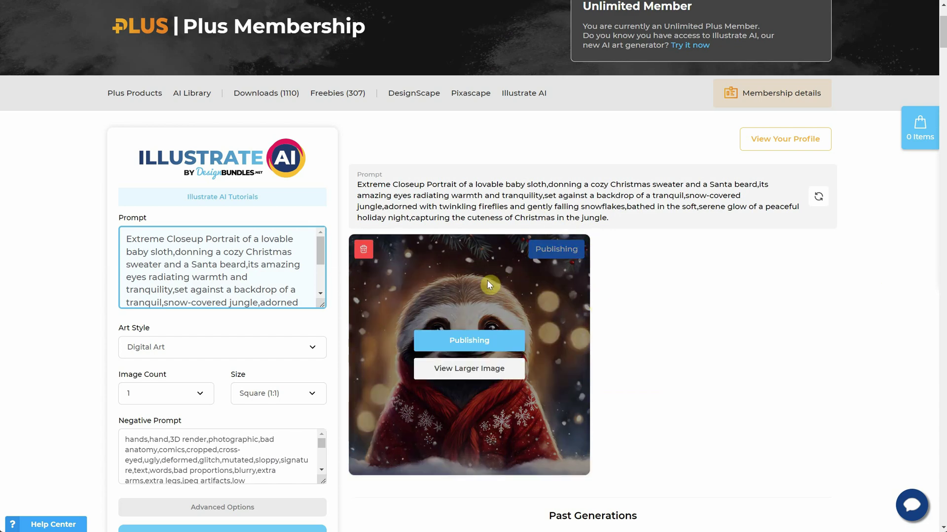
left_click(365, 251)
left_click(471, 62)
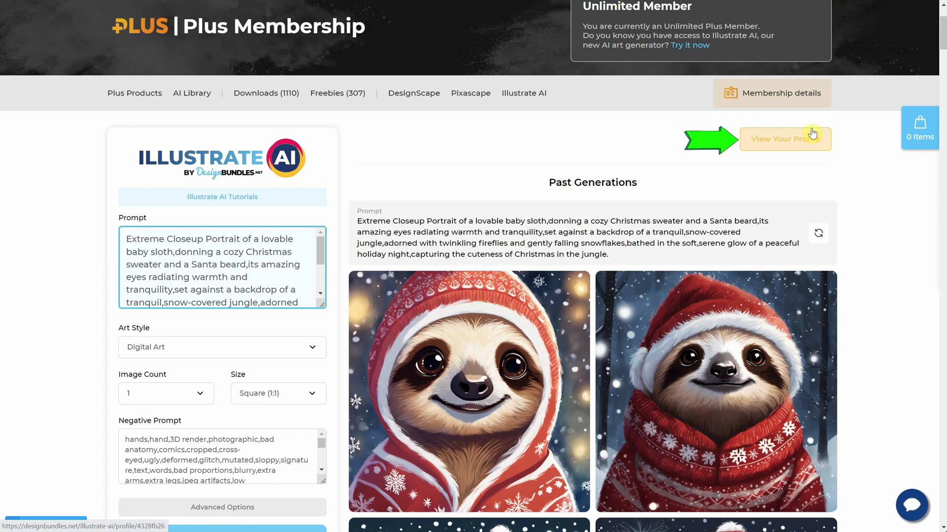
Open your profile and scroll through the gallery of 50 published Christmas portraits
left_click(791, 148)
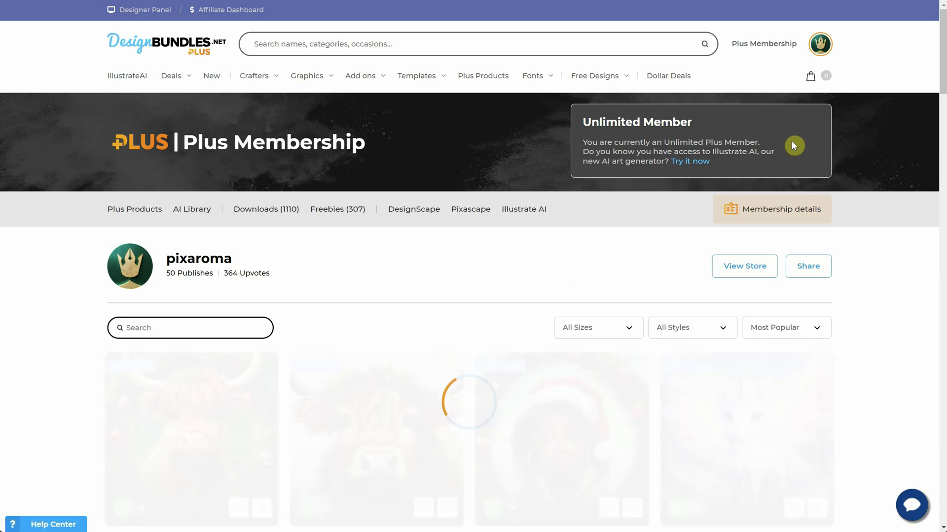
scroll(691, 131, "down", 3)
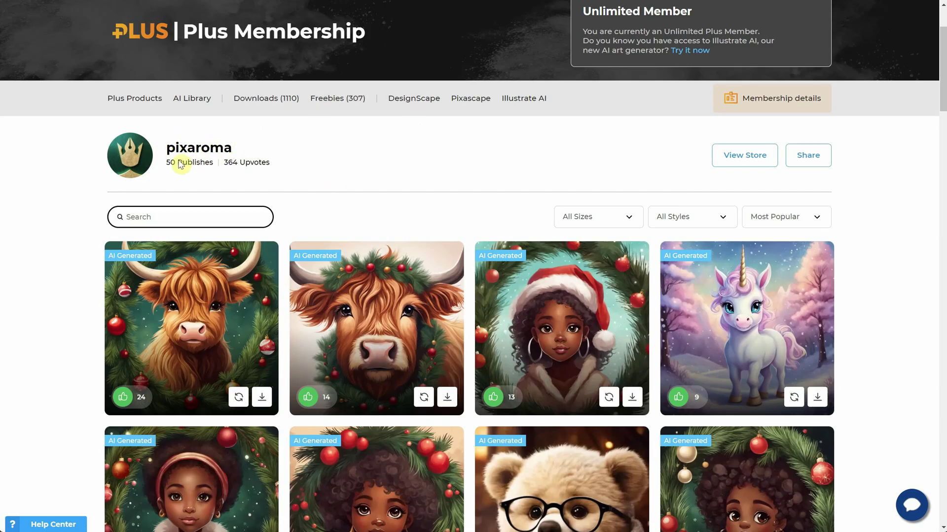
scroll(389, 194, "down", 4)
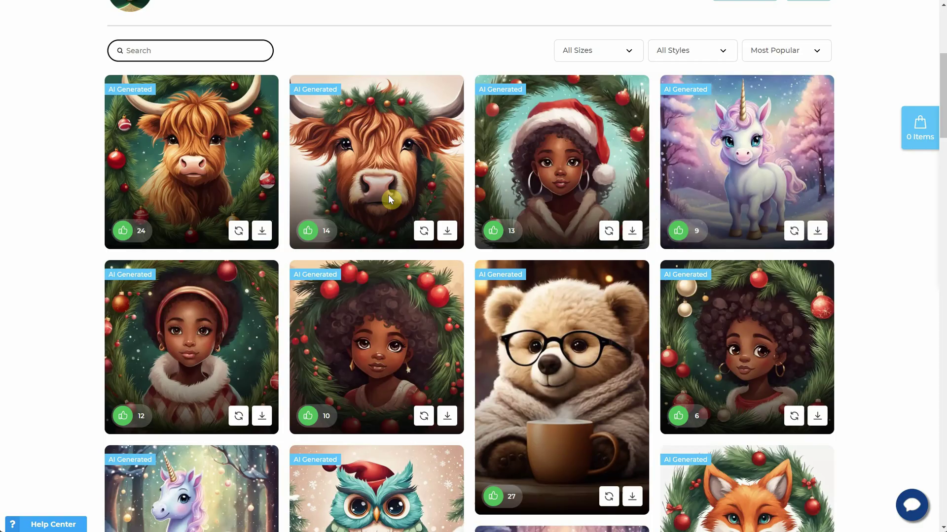
scroll(388, 195, "down", 15)
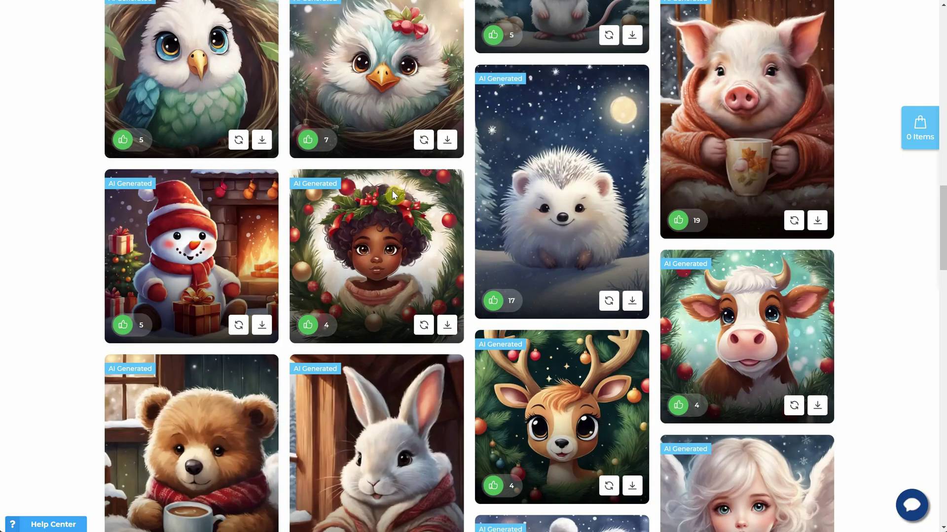
scroll(398, 189, "up", 19)
scroll(400, 189, "down", 3)
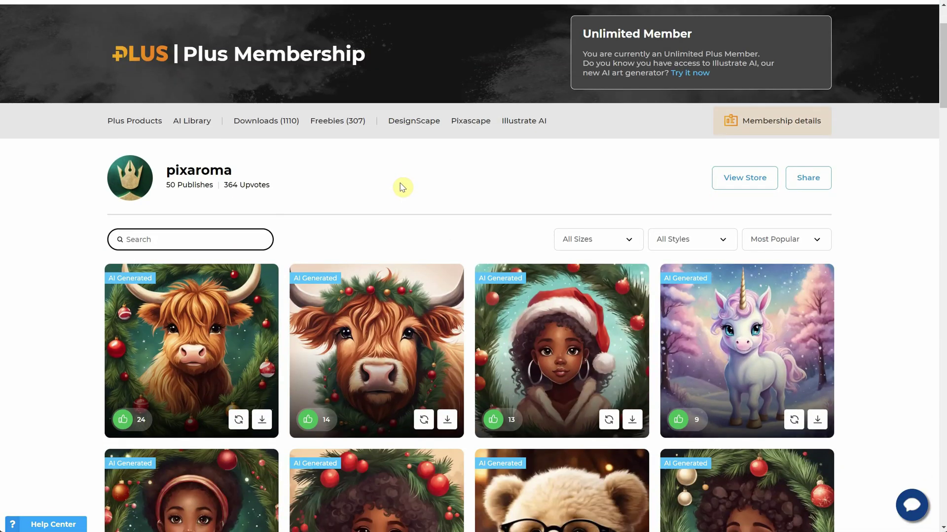
scroll(404, 186, "up", 1)
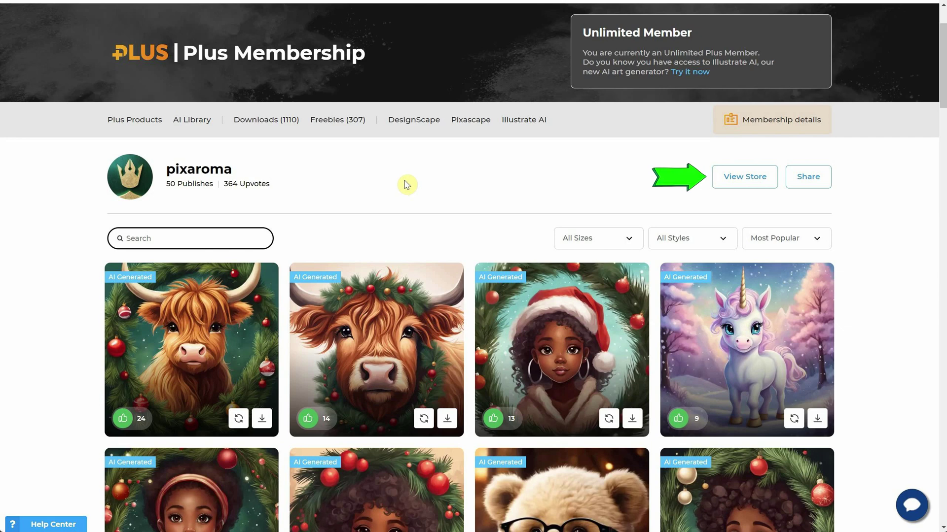
Visit the design store page and return, then try Newest sorting before restoring Most Popular
scroll(406, 185, "up", 1)
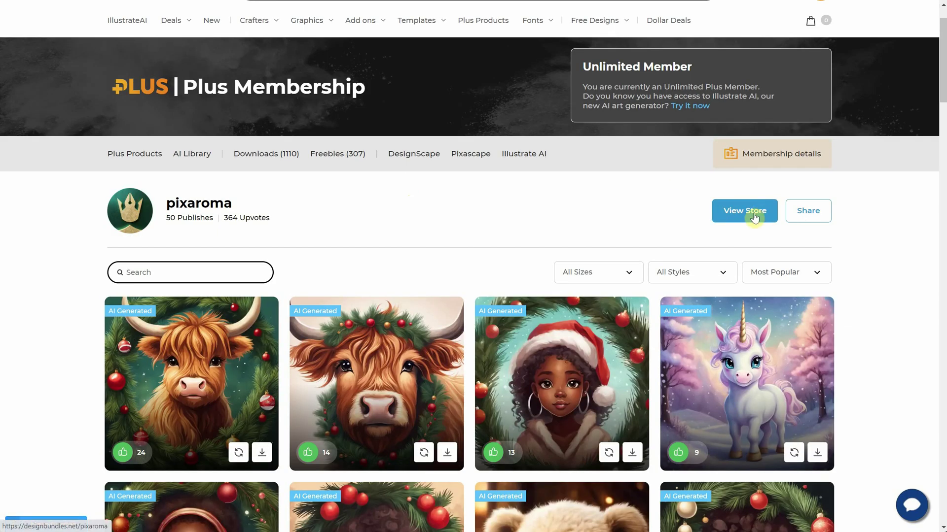
left_click(749, 217)
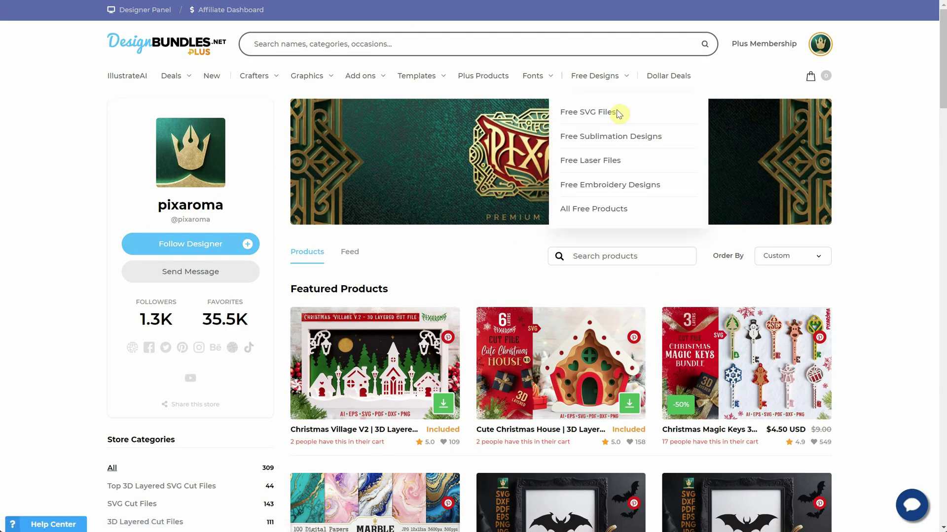
key("alt+Left")
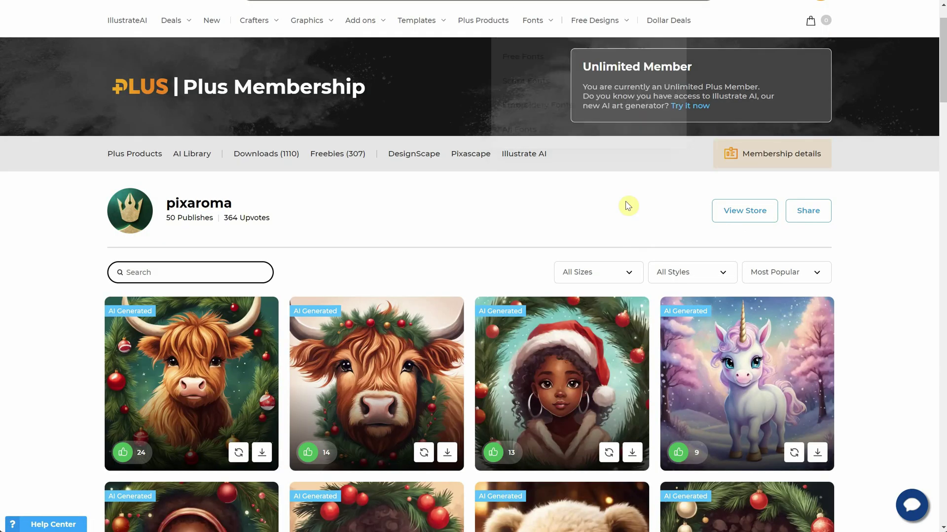
left_click(800, 276)
left_click(762, 299)
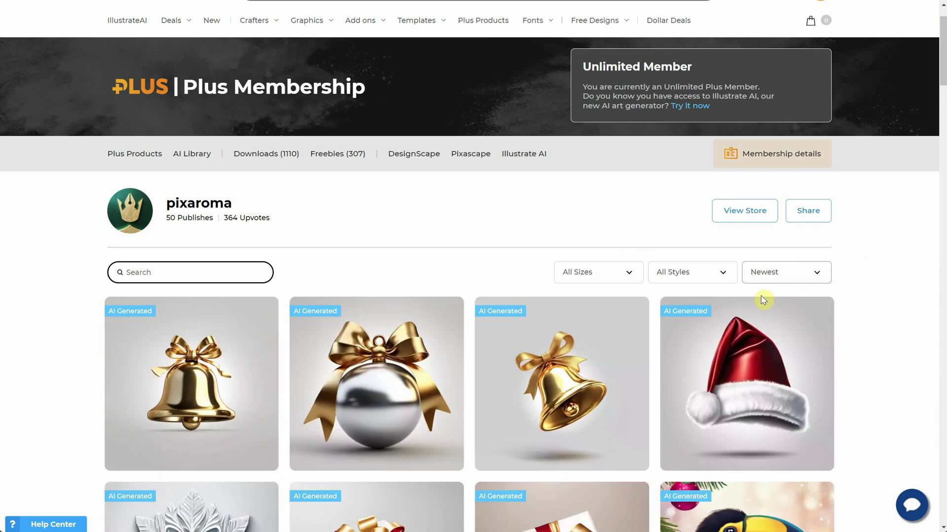
left_click(799, 276)
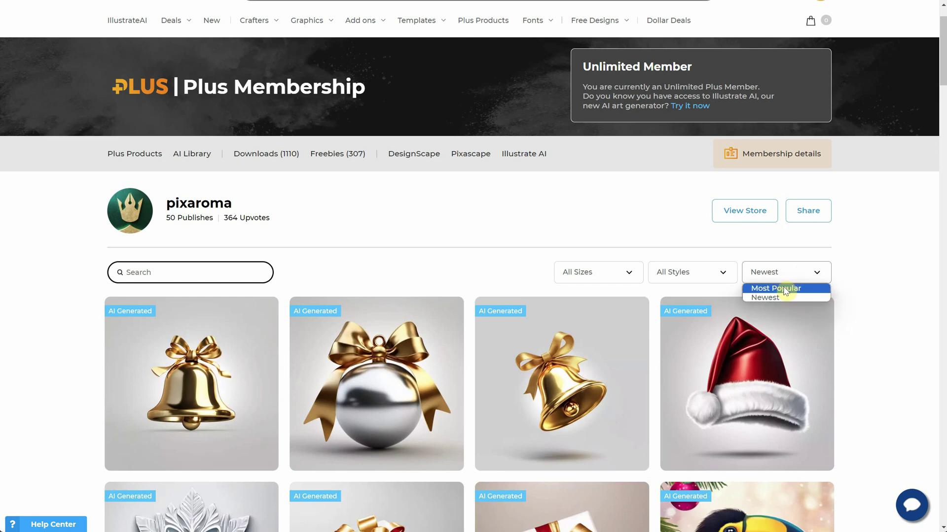
left_click(786, 289)
Filter the gallery to 3d model, Anime, then Digital Art styles, and reset to All Styles
left_click(707, 272)
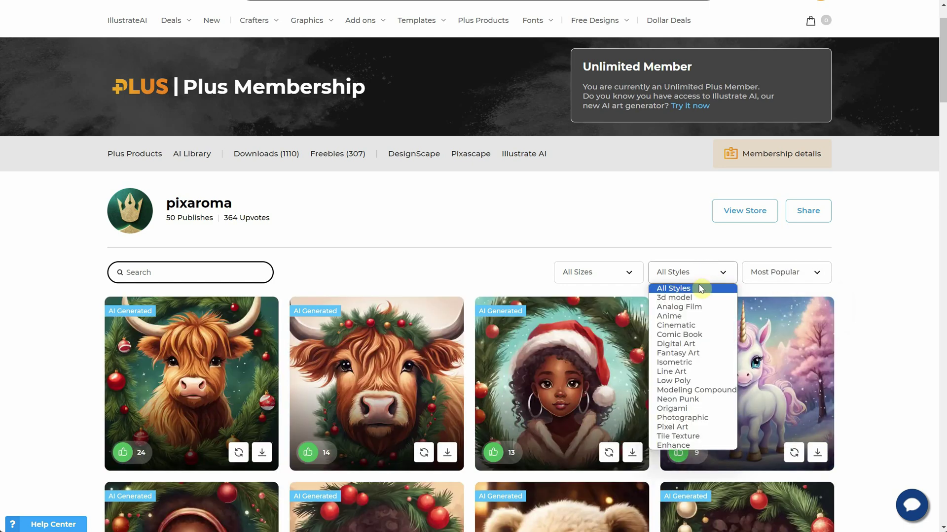
left_click(690, 298)
left_click(688, 274)
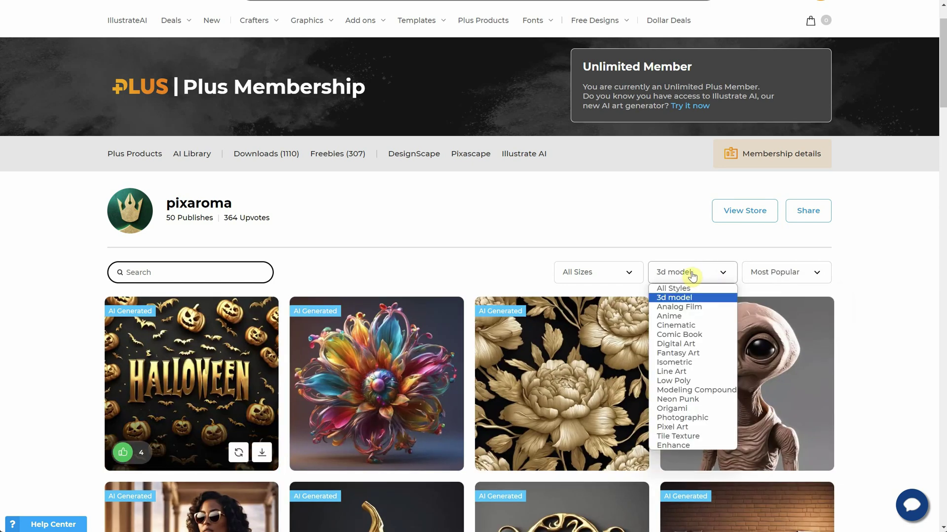
left_click(688, 316)
left_click(692, 279)
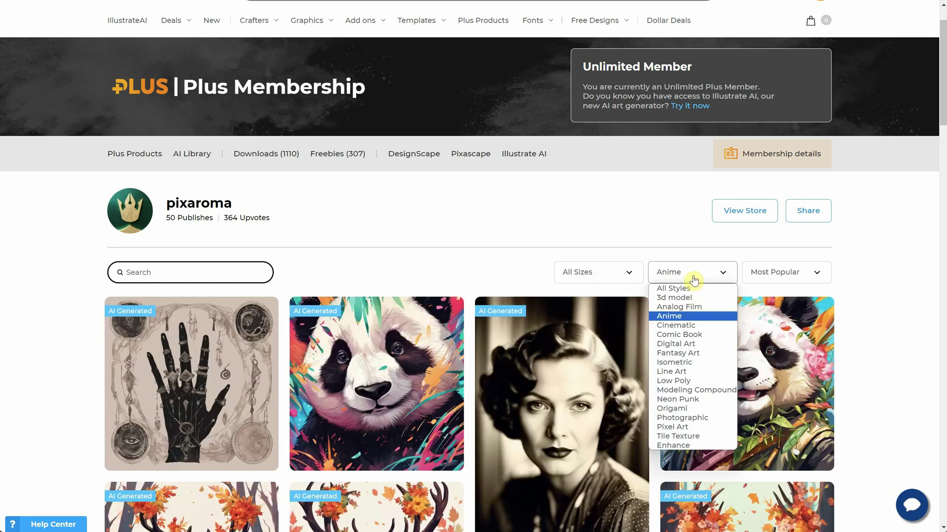
left_click(690, 344)
left_click(692, 277)
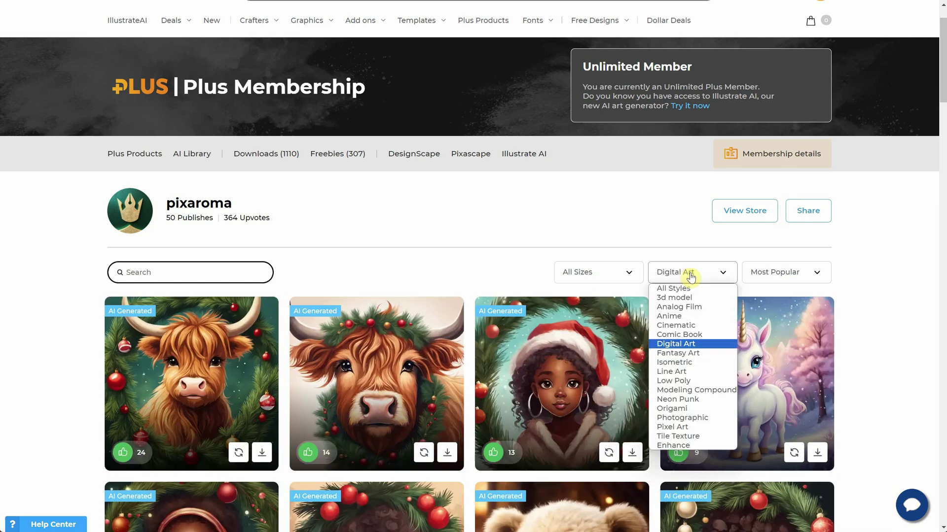
left_click(689, 288)
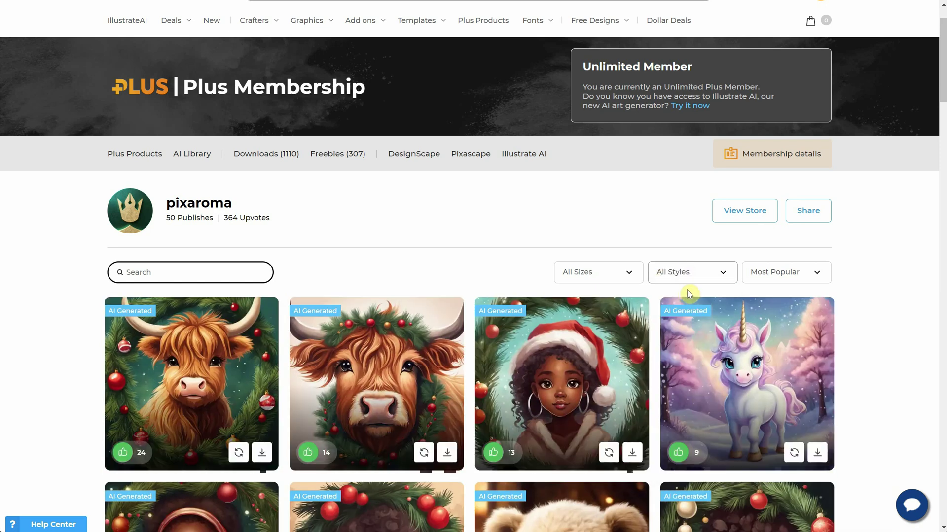
Leave the All Sizes filter unchanged and click into the gallery search
left_click(615, 274)
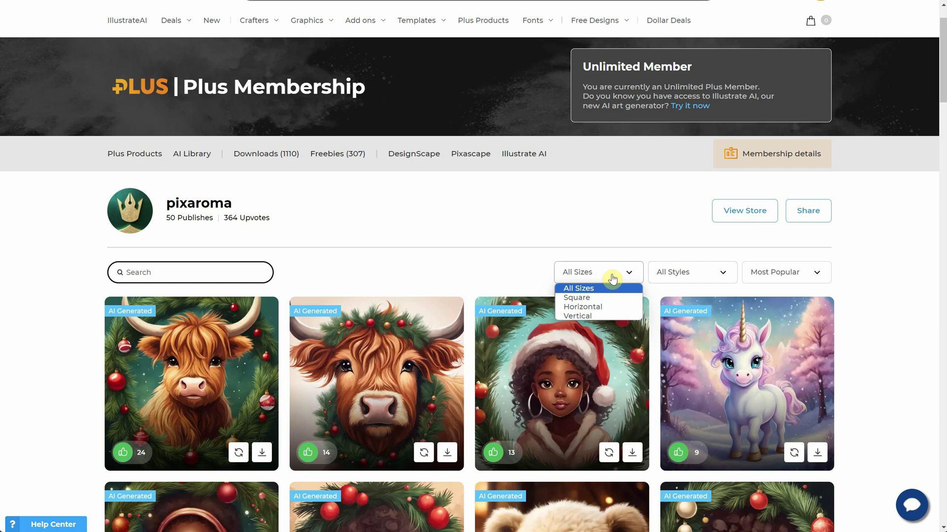
left_click(528, 275)
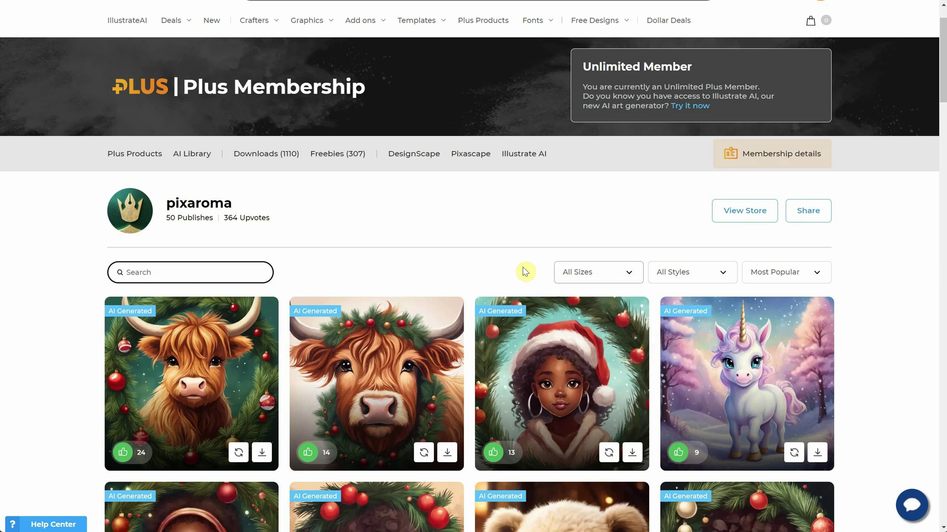
left_click(224, 272)
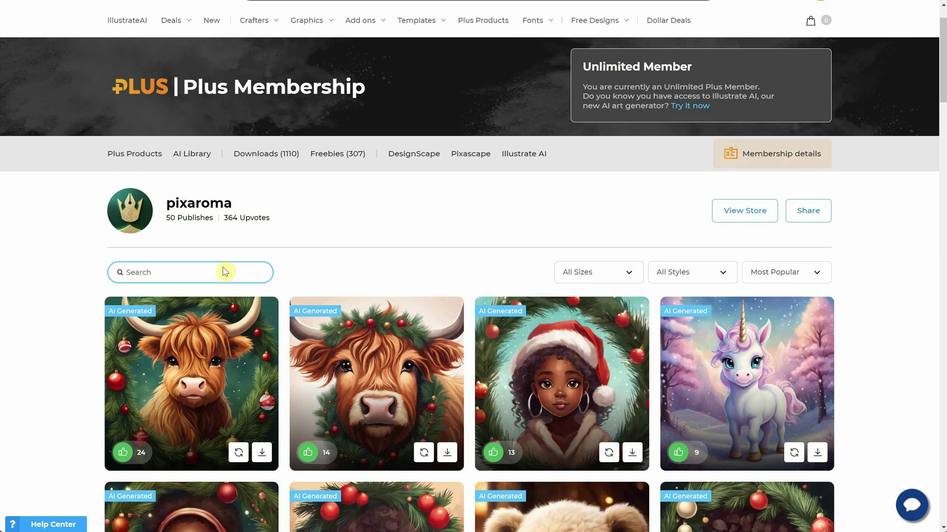
Search the profile gallery for 'cat', then replace it with 'uni'
type("cat")
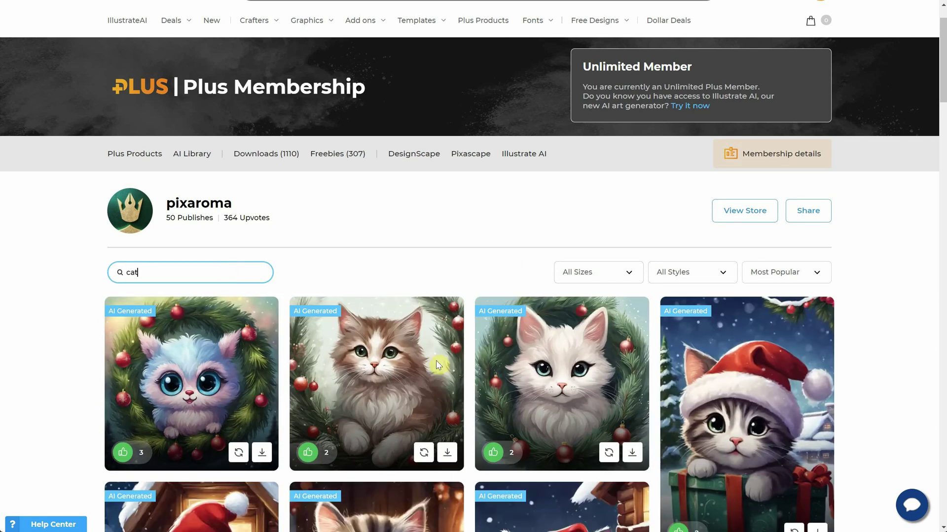
left_click_drag(146, 269, 54, 252)
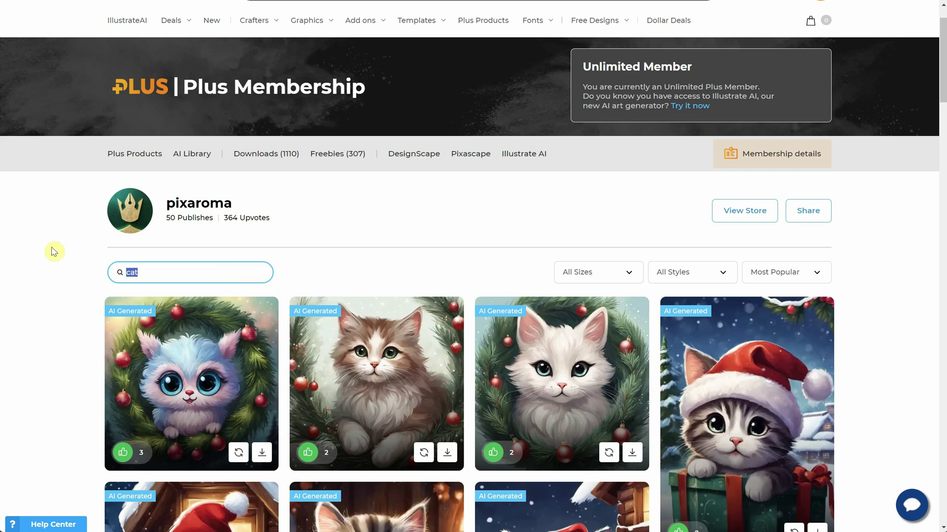
type("uni")
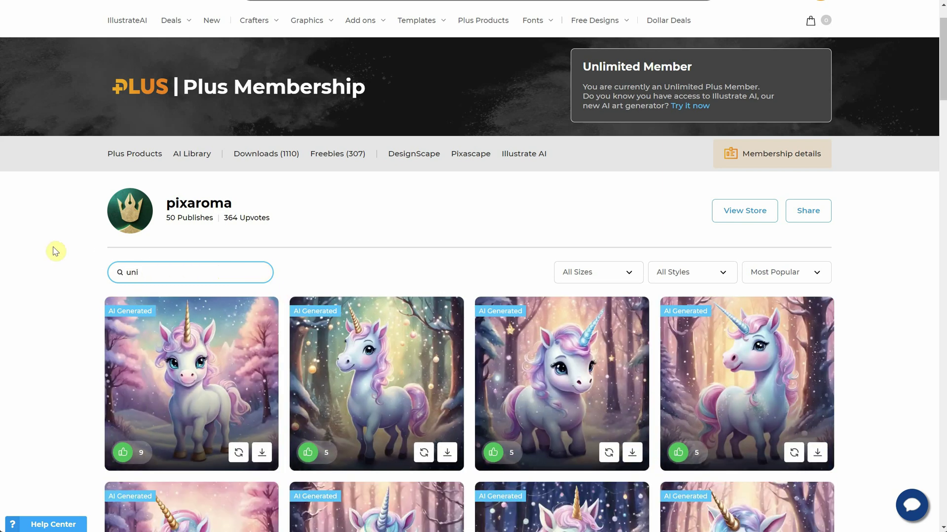
scroll(400, 309, "down", 4)
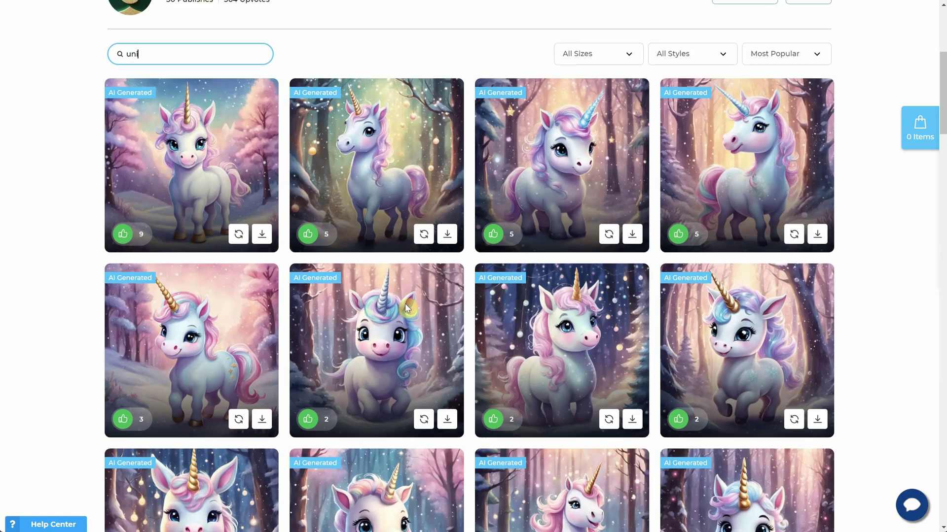
scroll(405, 307, "up", 3)
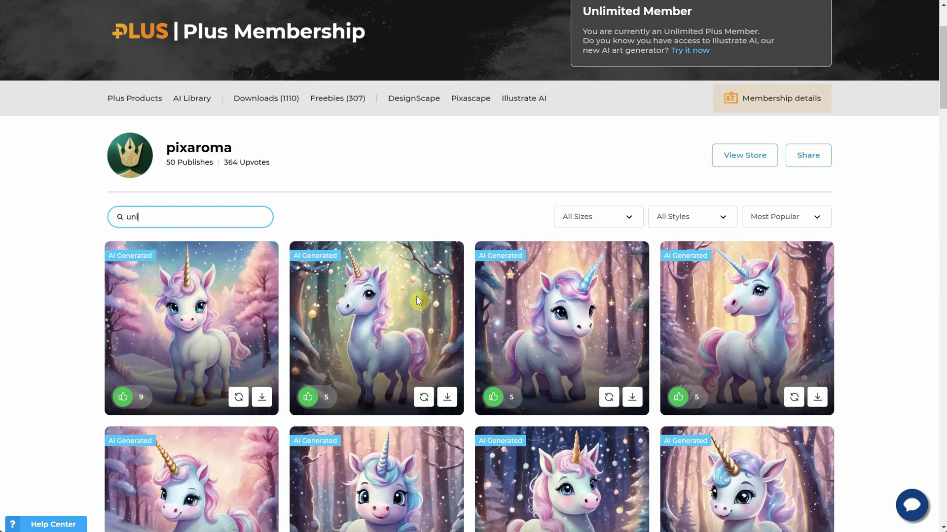
In the AI Library, view the lion and lamb image, then open the highland cow wreath creator's profile
left_click(194, 98)
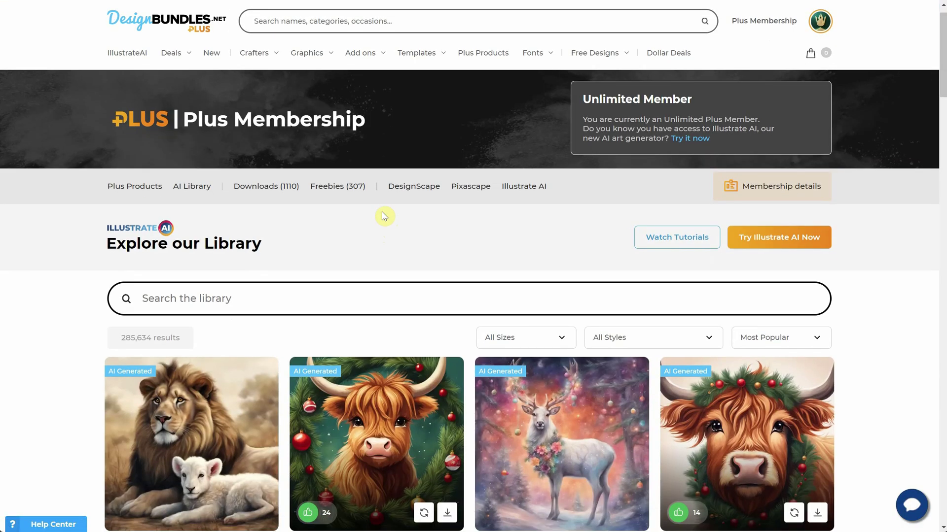
scroll(375, 205, "down", 5)
left_click(235, 187)
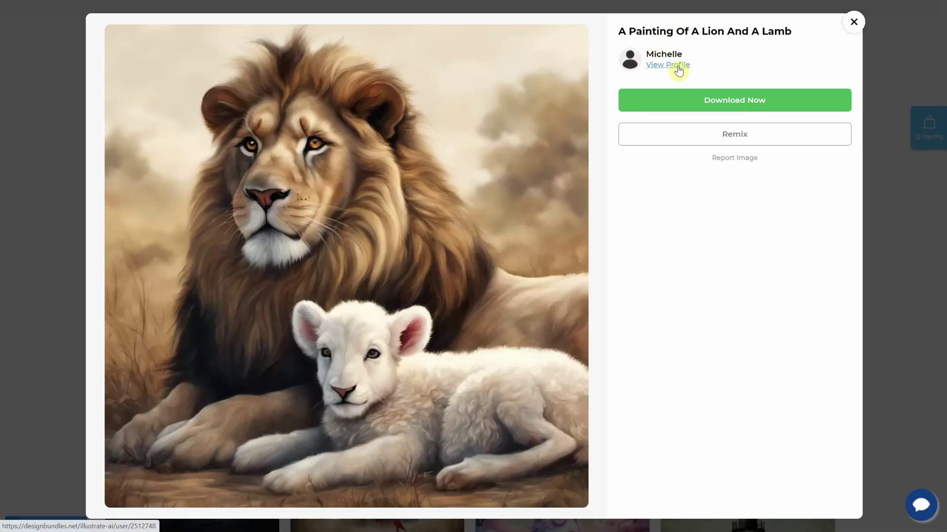
left_click(856, 26)
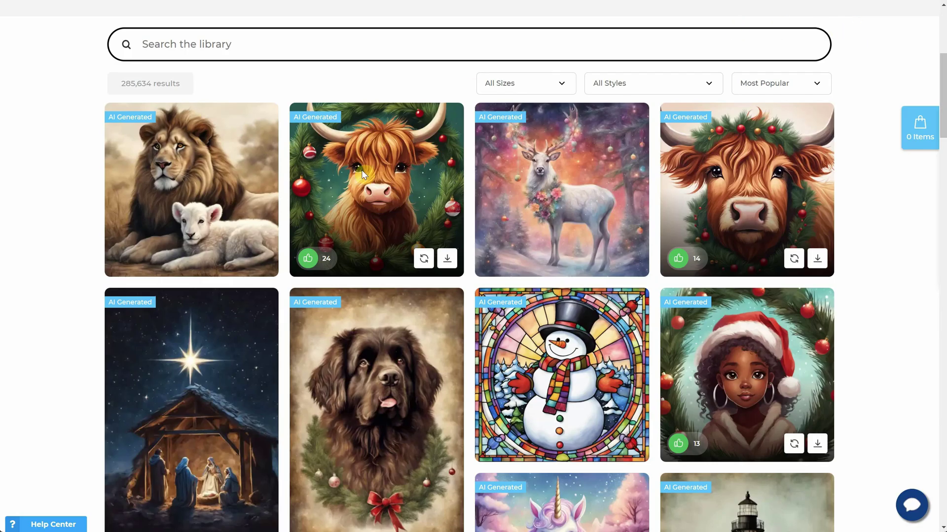
left_click(366, 177)
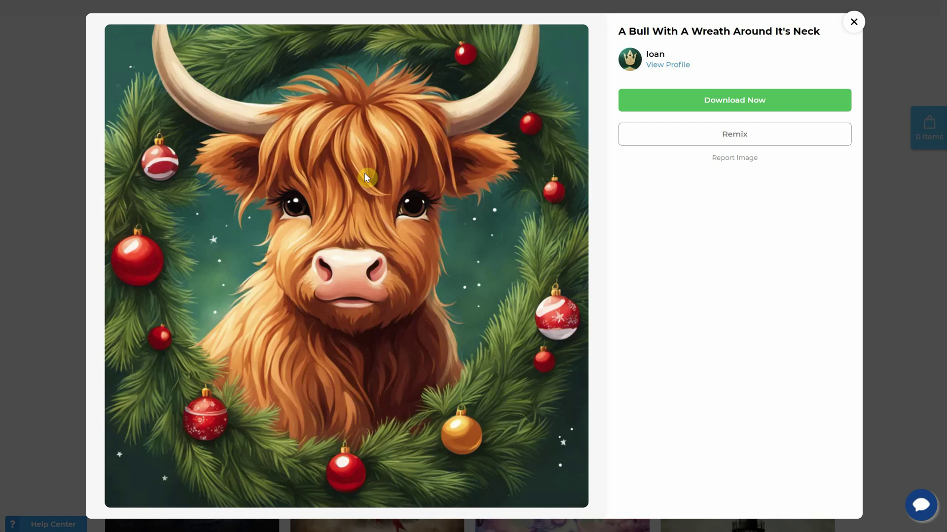
left_click(664, 72)
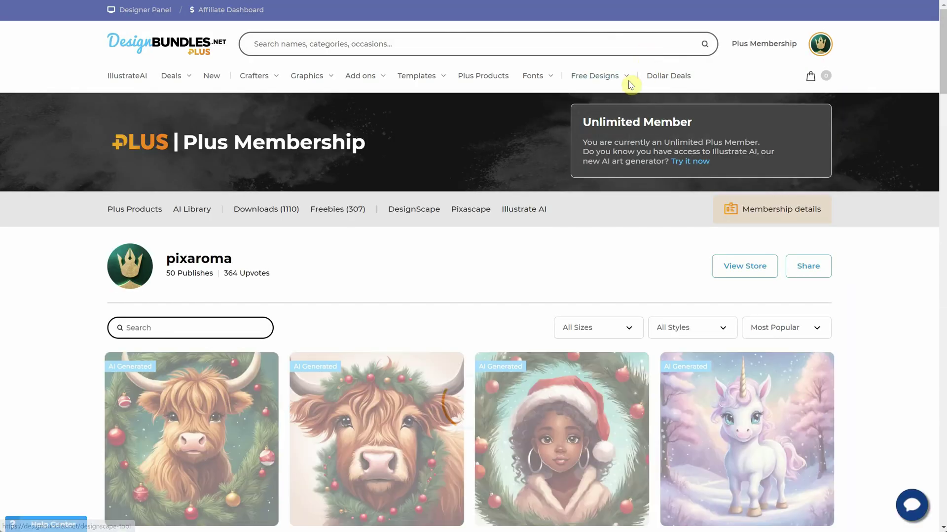
Select the profile's share link for copying, then go back to the AI Library
scroll(414, 261, "down", 2)
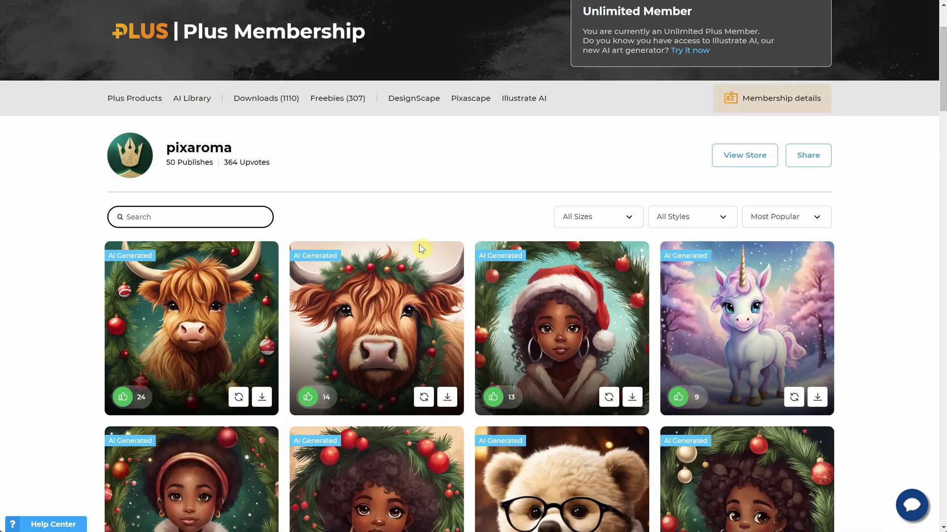
scroll(422, 248, "up", 1)
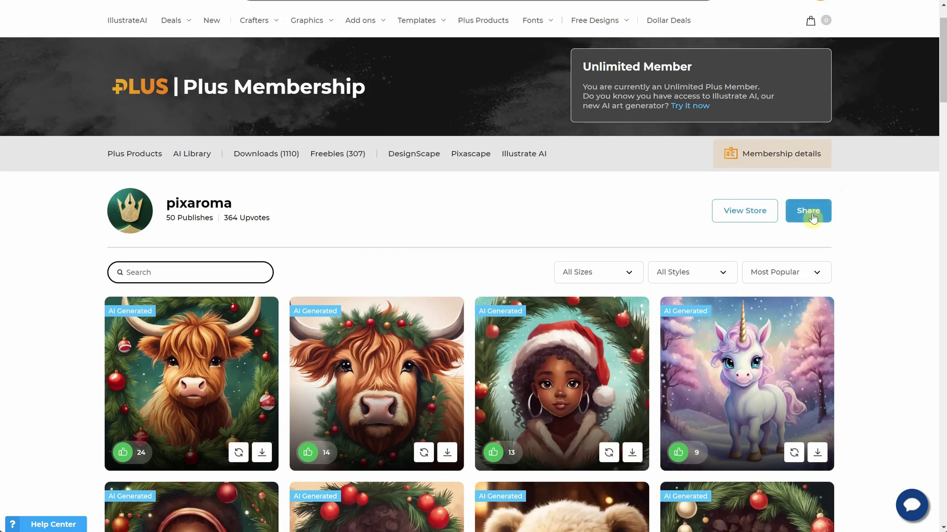
left_click(802, 217)
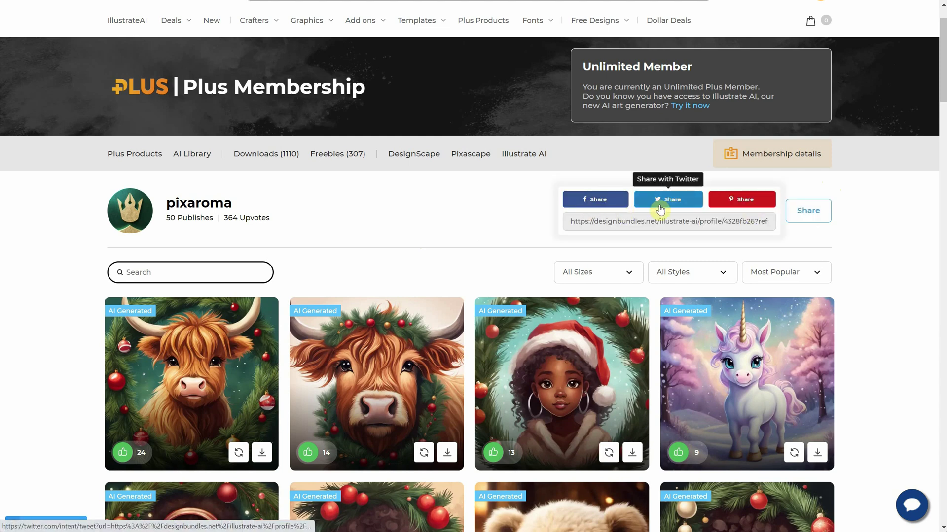
left_click(742, 221)
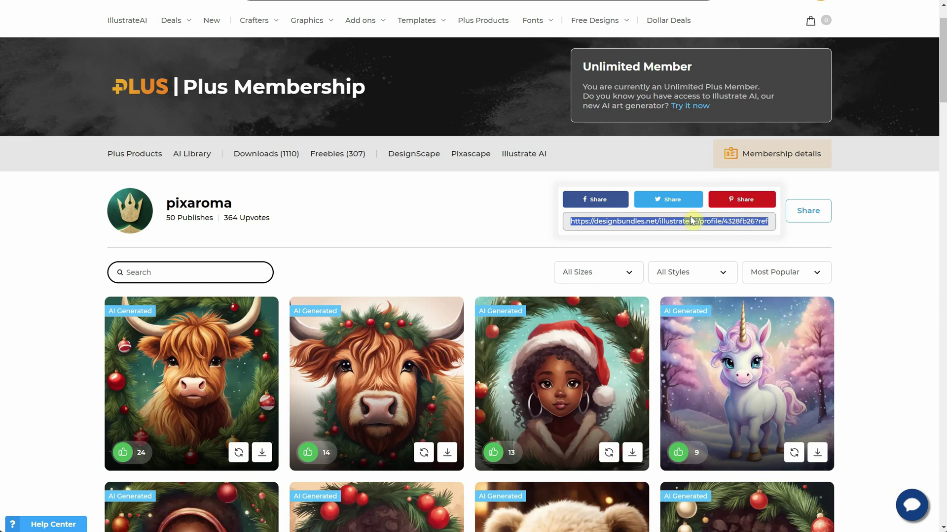
left_click(868, 243)
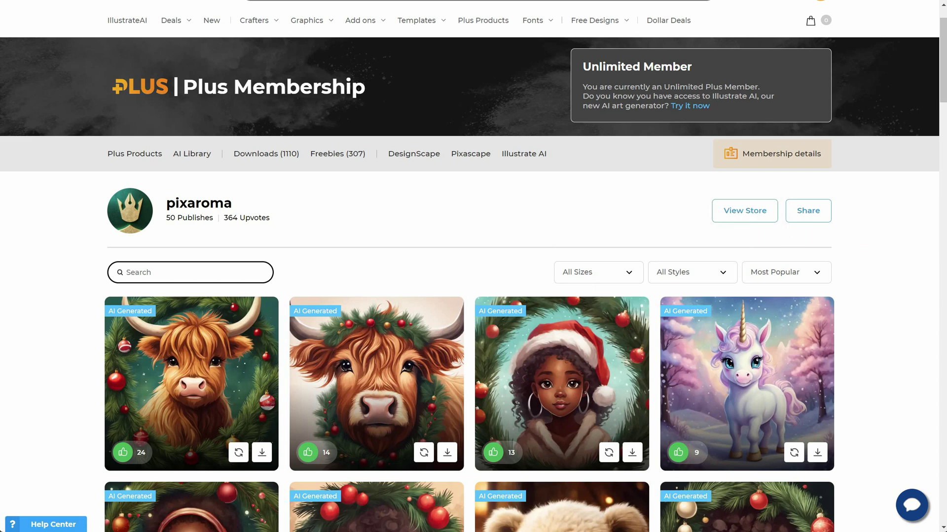
left_click(192, 153)
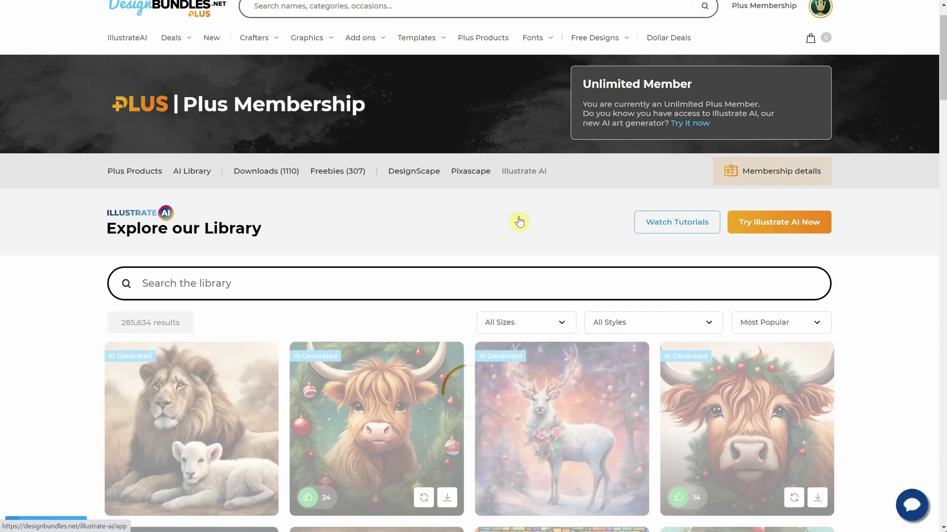
scroll(518, 220, "down", 15)
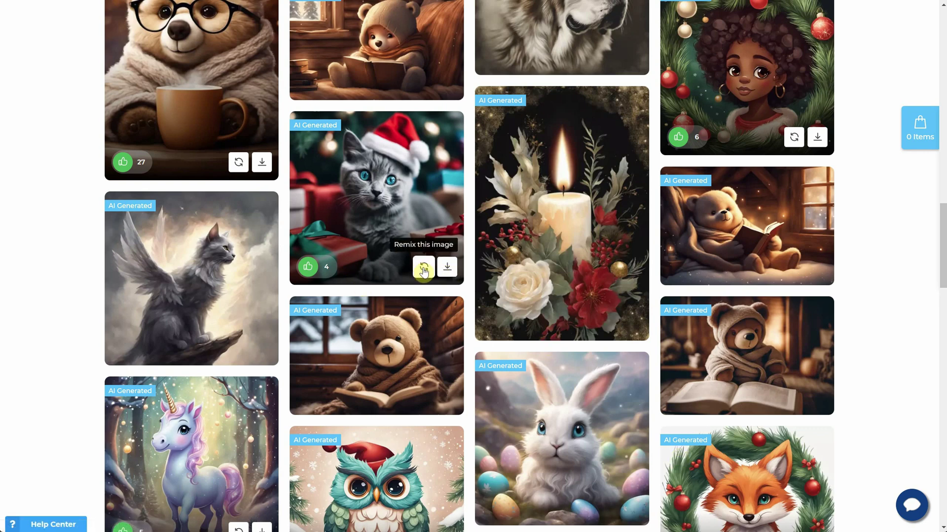
scroll(803, 270, "down", 4)
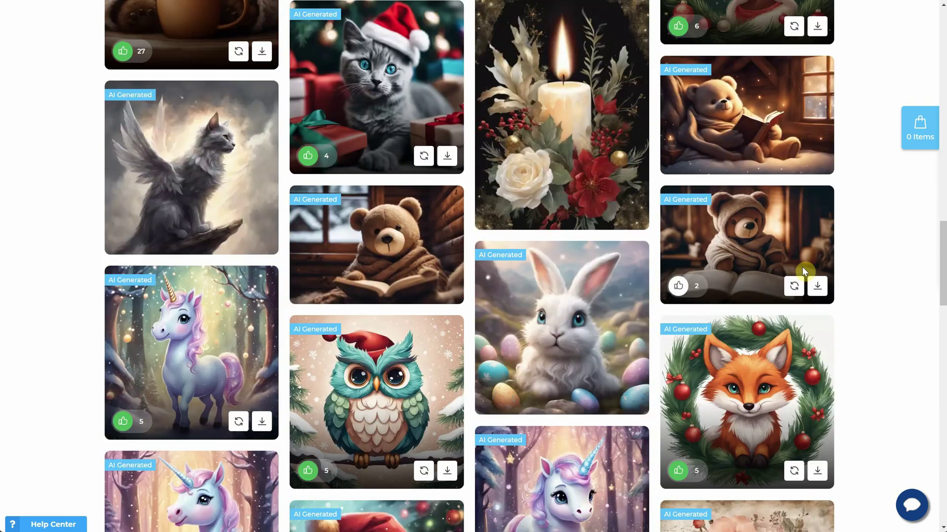
scroll(830, 224, "down", 7)
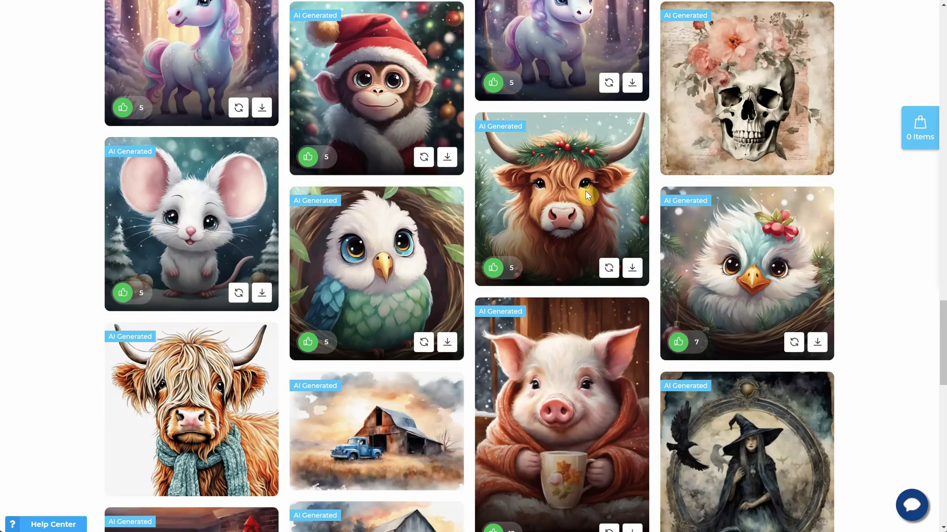
left_click(585, 195)
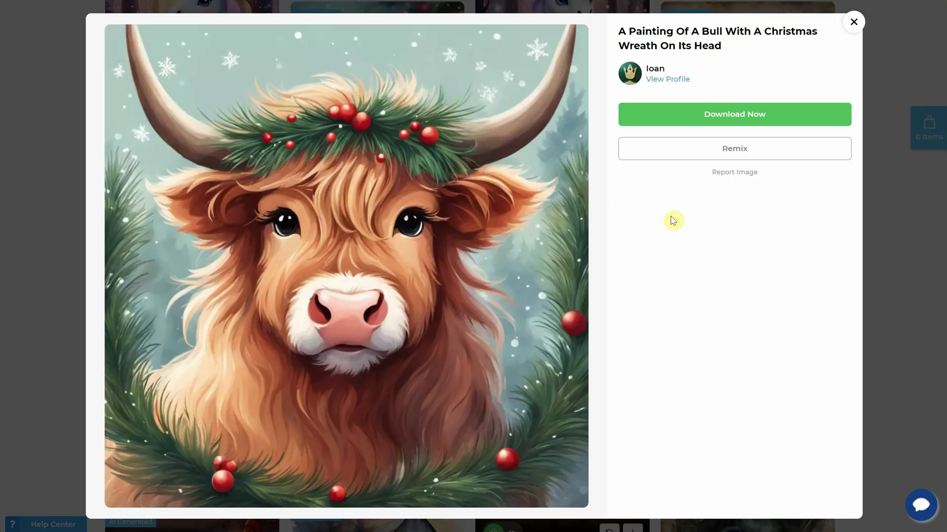
left_click(679, 82)
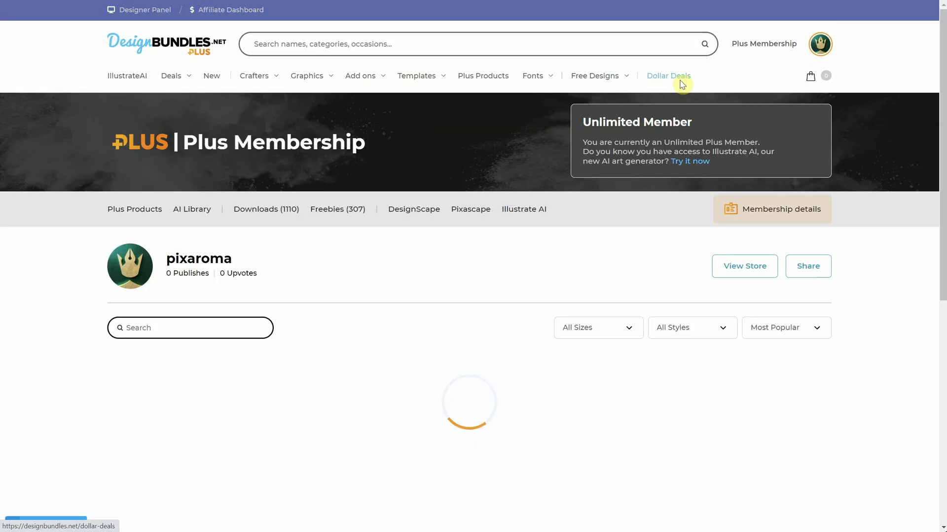
scroll(713, 227, "down", 3)
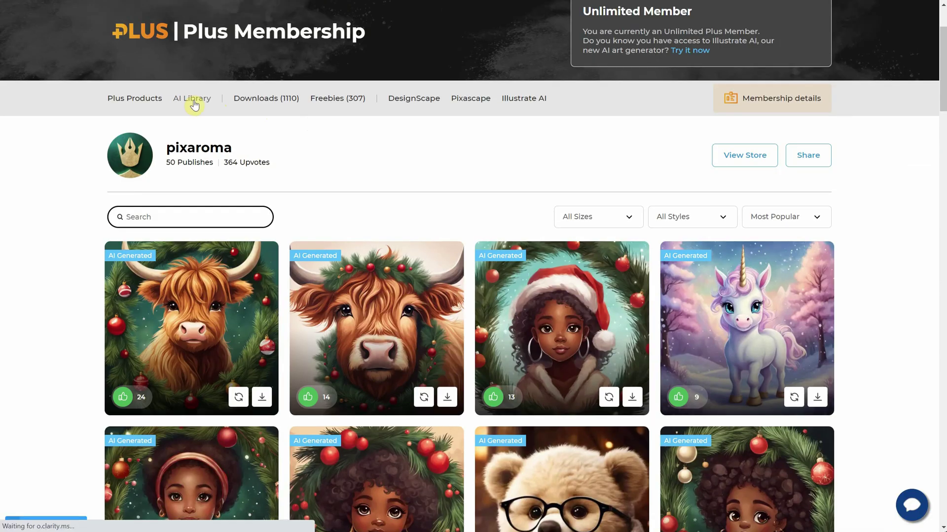
left_click(194, 101)
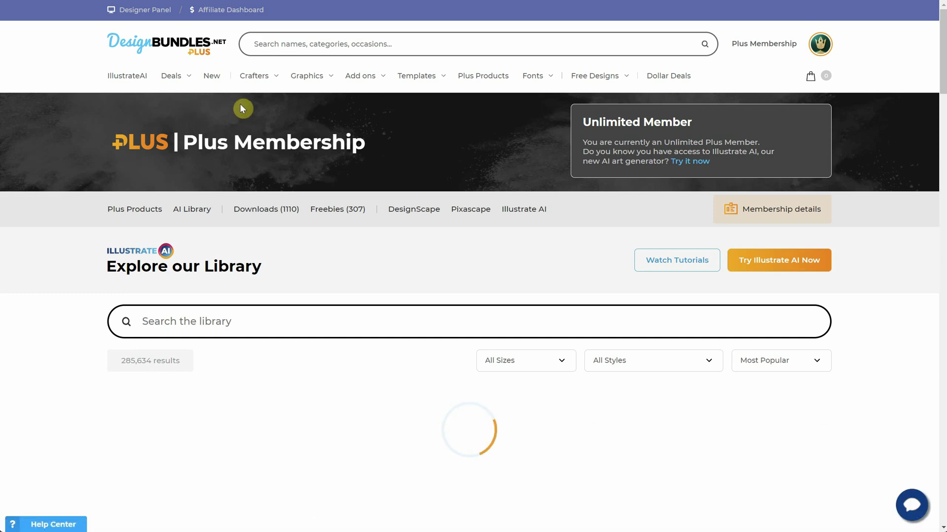
Open the Illustrate Ai Tutorials YouTube playlist and scroll through its 23 videos
left_click(676, 261)
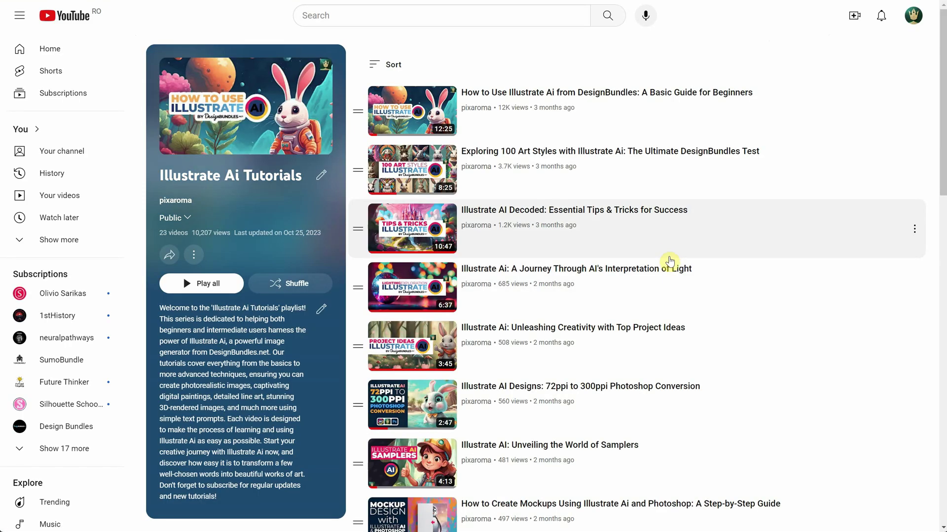
scroll(626, 142, "down", 4)
scroll(626, 142, "down", 12)
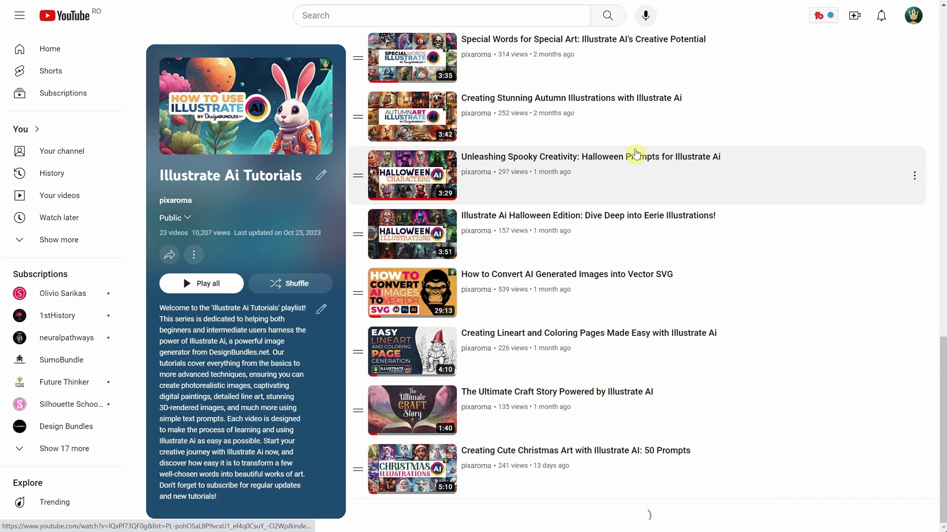